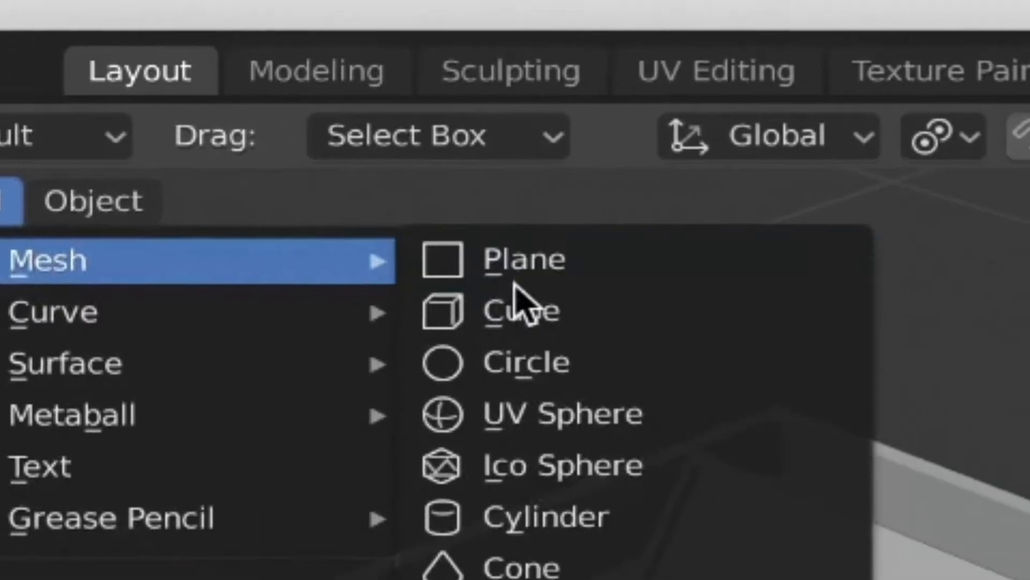
Scale the new cube and narrow it along the X axis to form the computer tower body.
key("s")
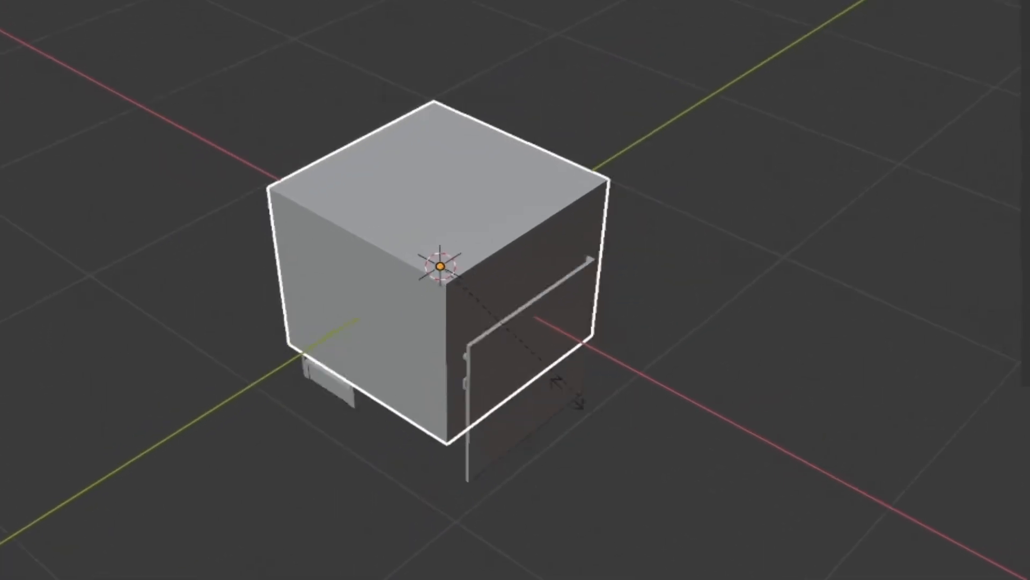
left_click_drag(299, 248, 23, 396)
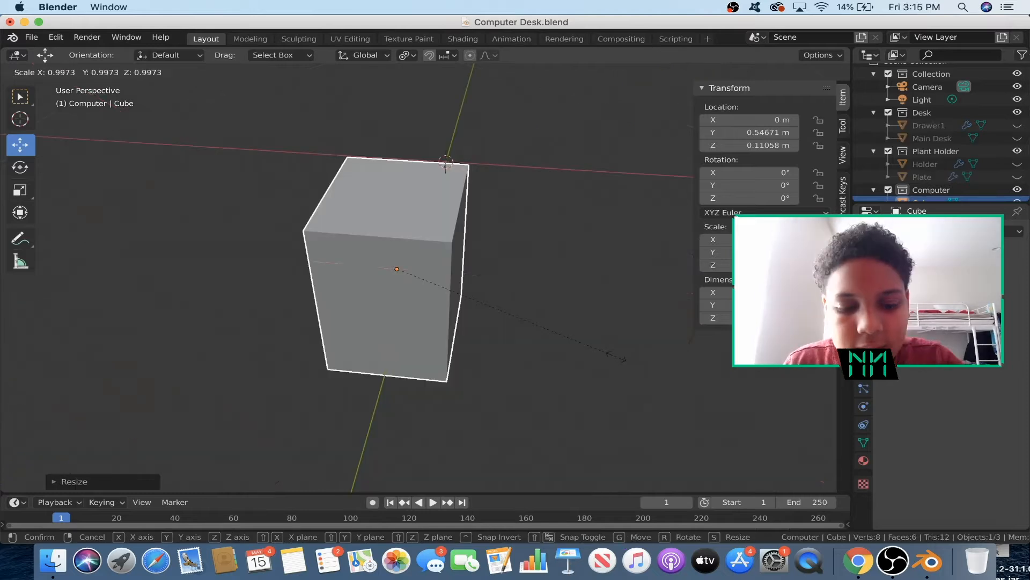
key("x")
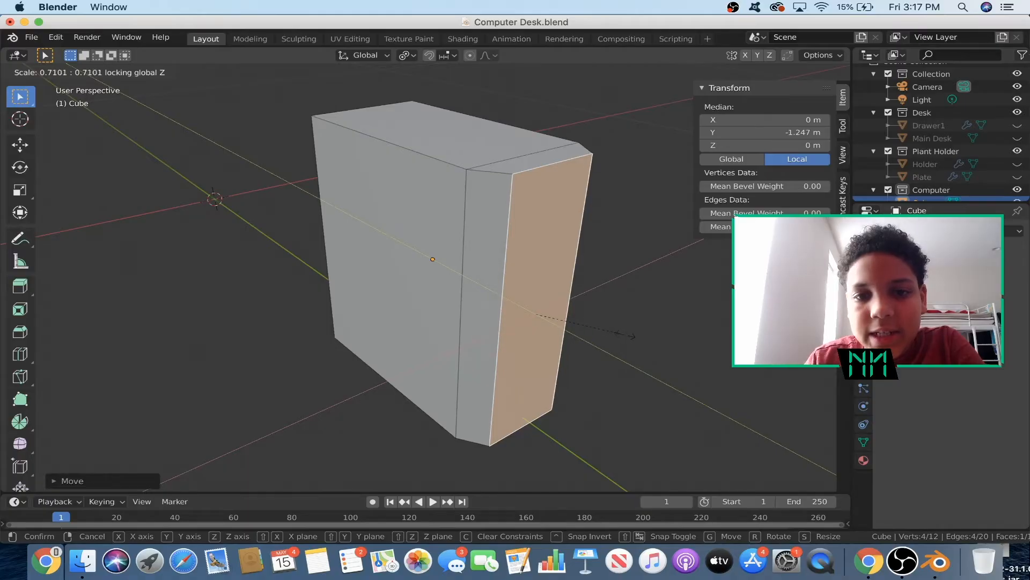
Scale the tower's front face to about 0.71 without changing its height, and add a Subdivision Surface modifier.
left_click(624, 334)
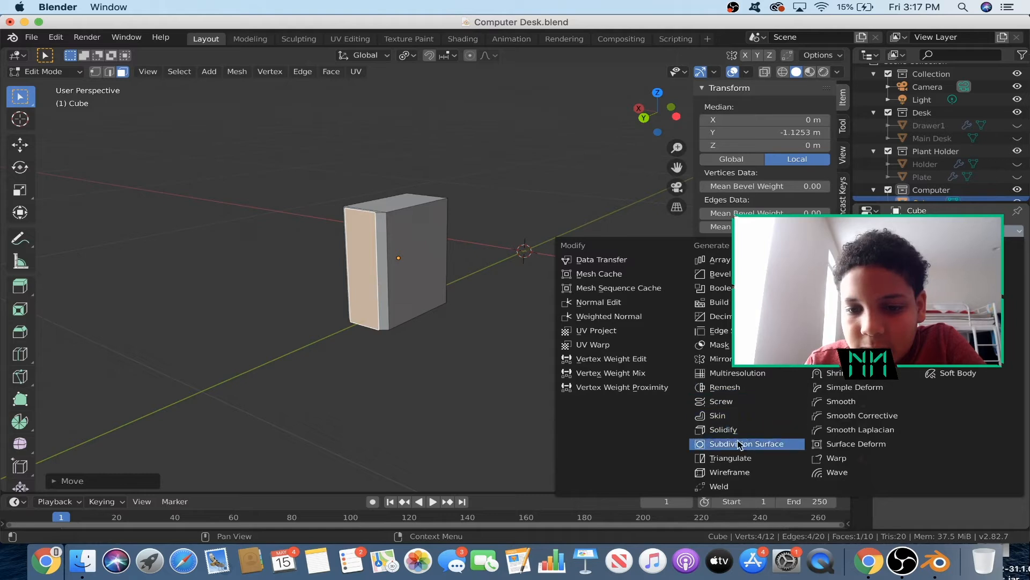
left_click(739, 444)
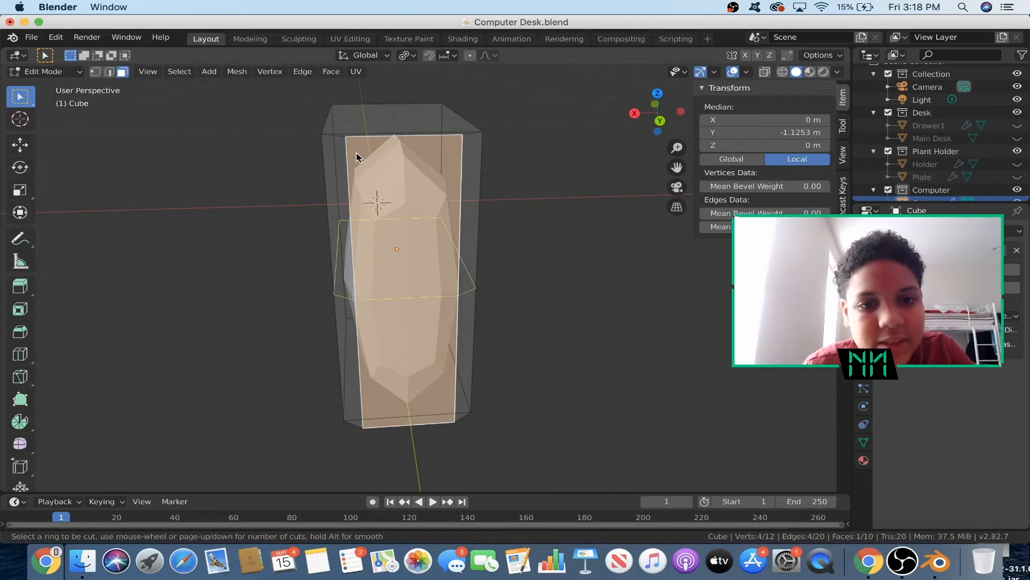
Add supporting edge loops close to the tower's horizontal, back and front edges to sharpen the subdivided shape.
key("ctrl+r")
left_click(356, 161)
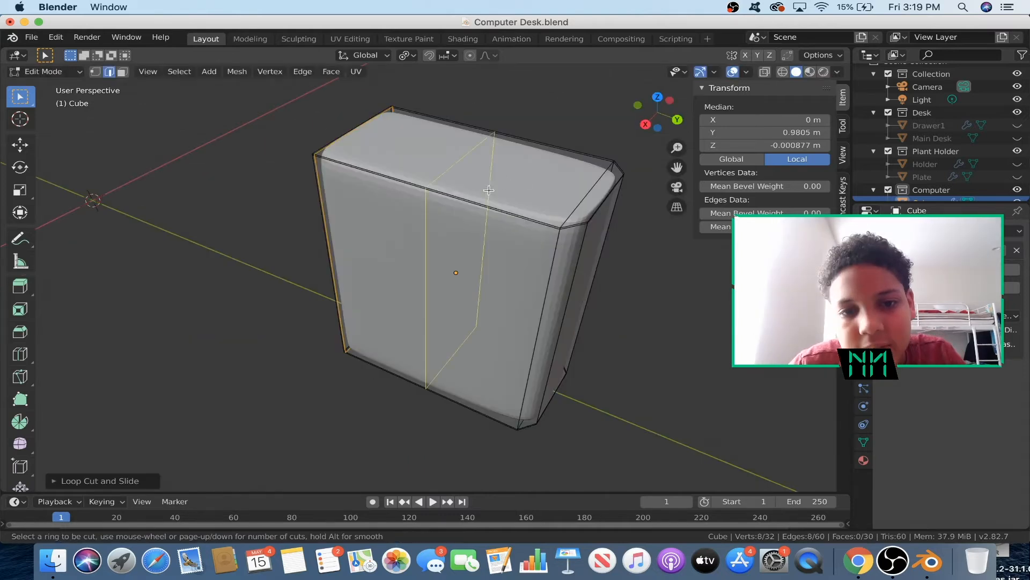
key("ctrl+r")
left_click(585, 241)
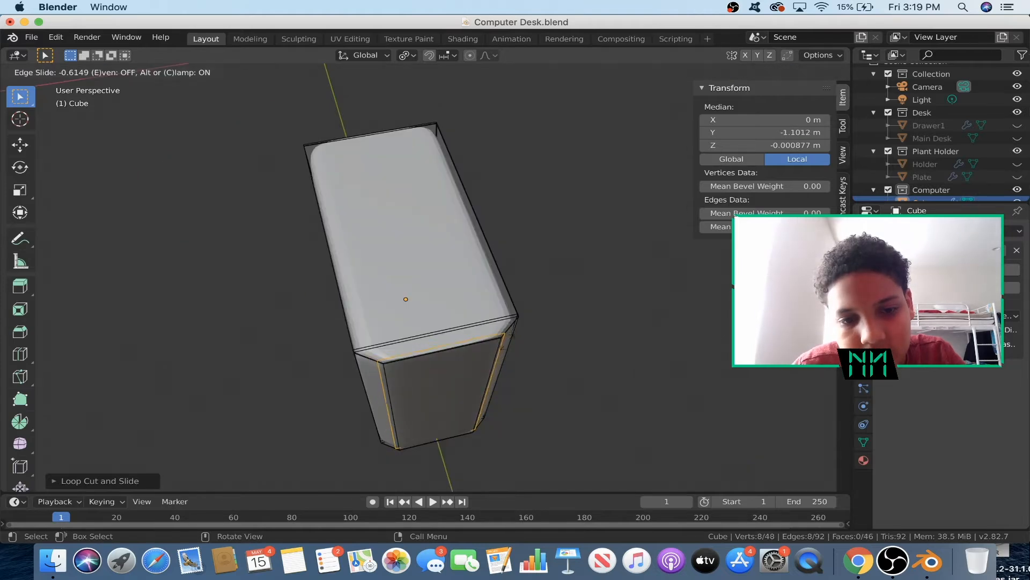
left_click(507, 344)
middle_click_drag(507, 344, 569, 165)
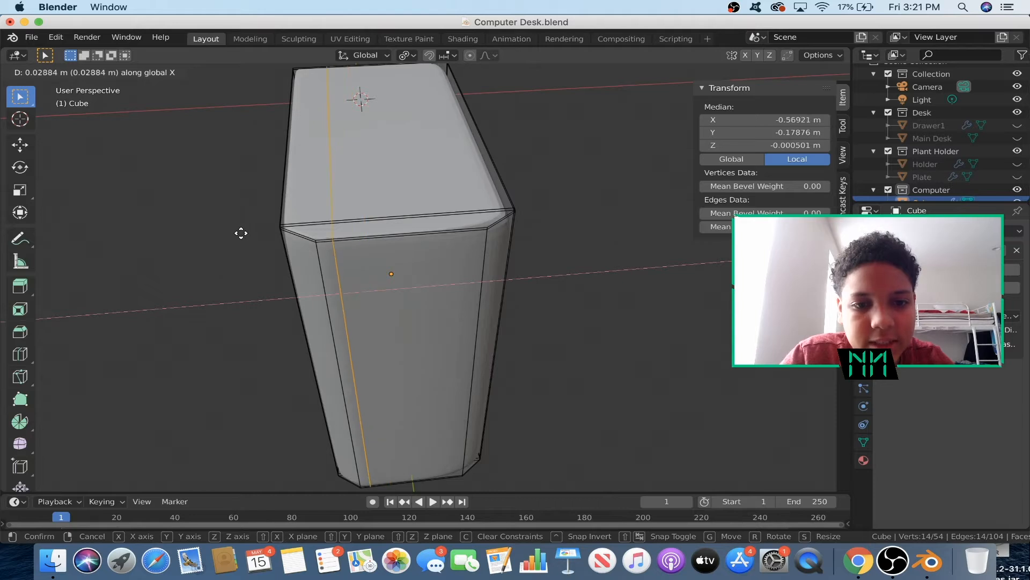
Shift the vertical loop on one side along X, and add a matching loop near the opposite side, scaled along X.
left_click(230, 233)
key("ctrl+r")
left_click(432, 216)
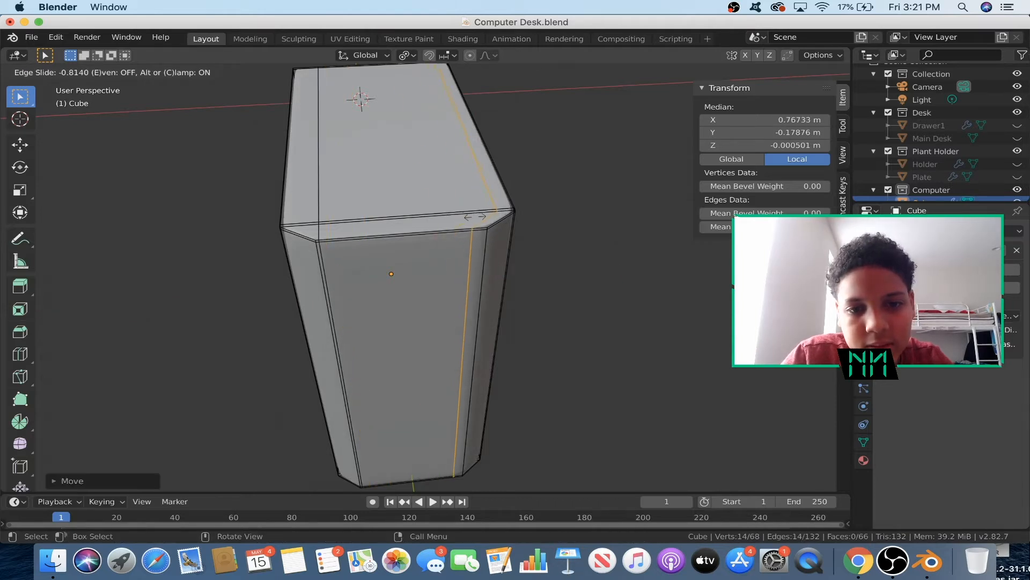
left_click(455, 224)
key("s")
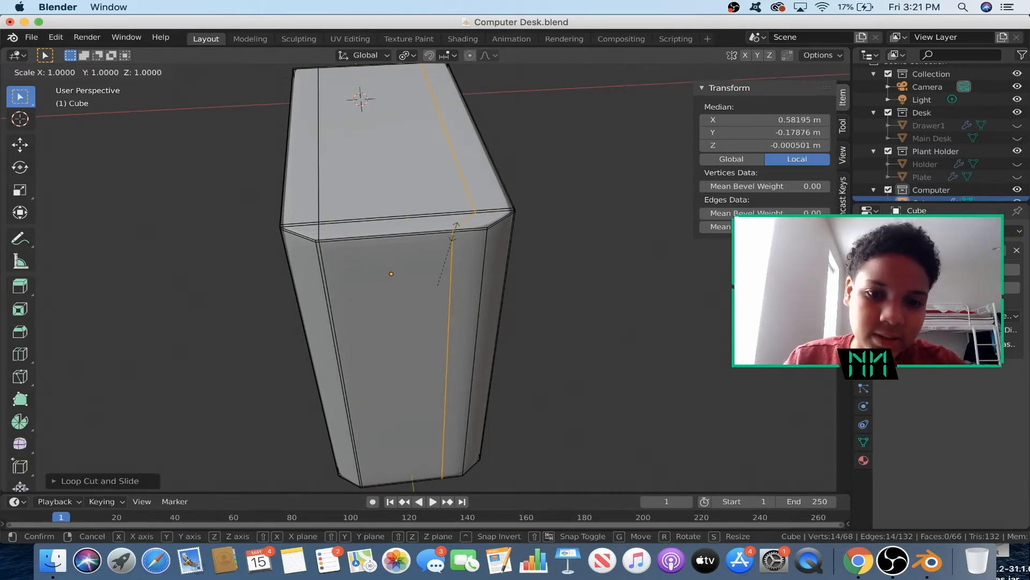
key("x")
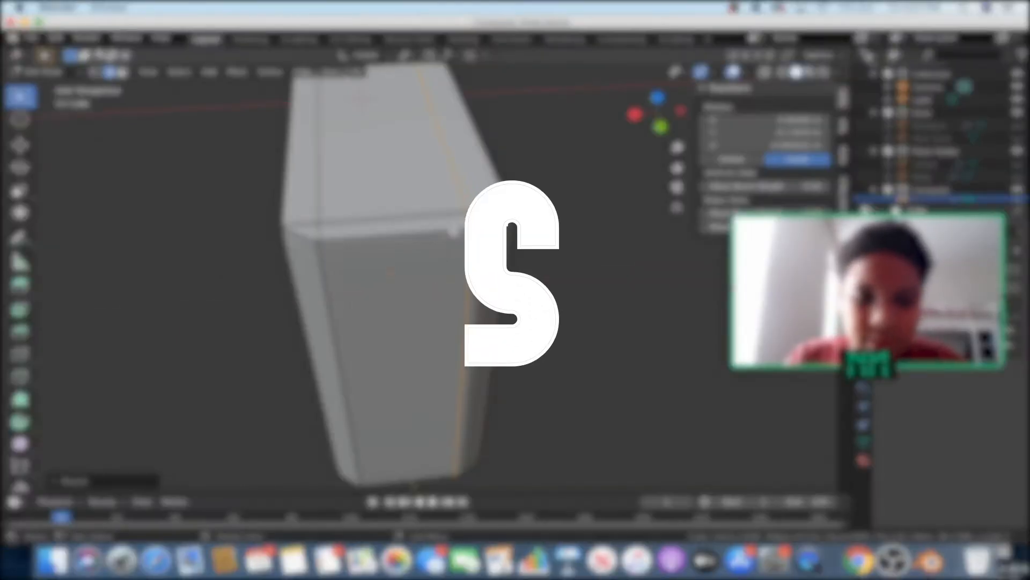
middle_click_drag(452, 232, 404, 218)
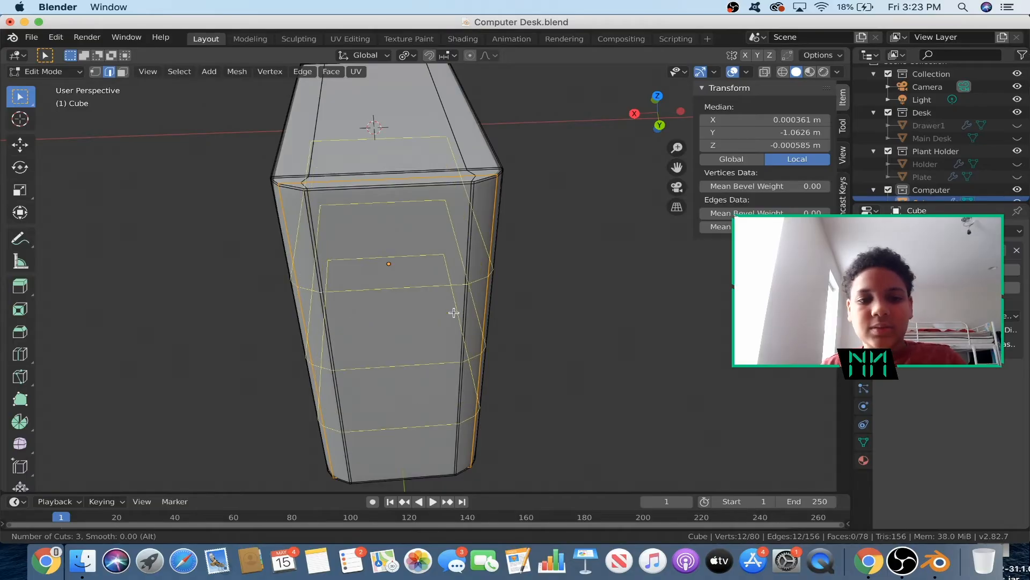
Add six evenly spaced horizontal loop cuts around the tower without sliding them.
scroll(454, 313, "up", 3)
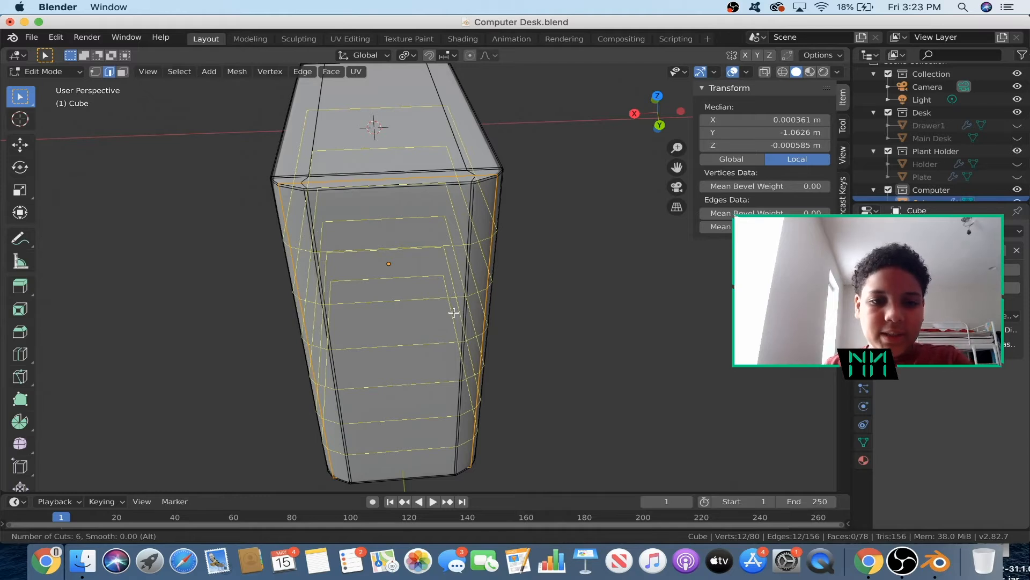
left_click(453, 312)
left_click(452, 302)
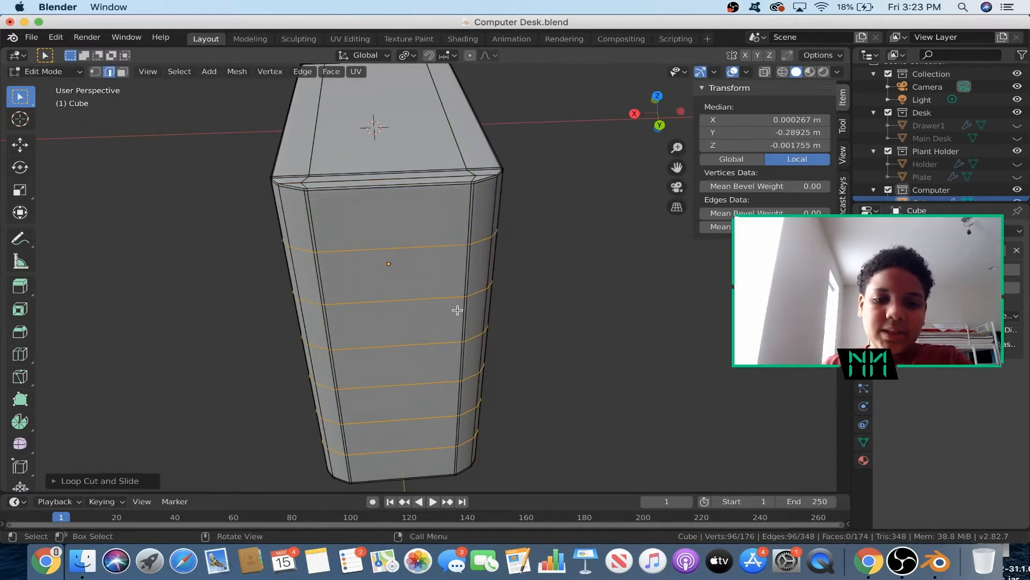
Squeeze the six horizontal edge loops closer together along Z and move them vertically.
middle_click_drag(458, 309, 462, 274)
key("s")
key("z")
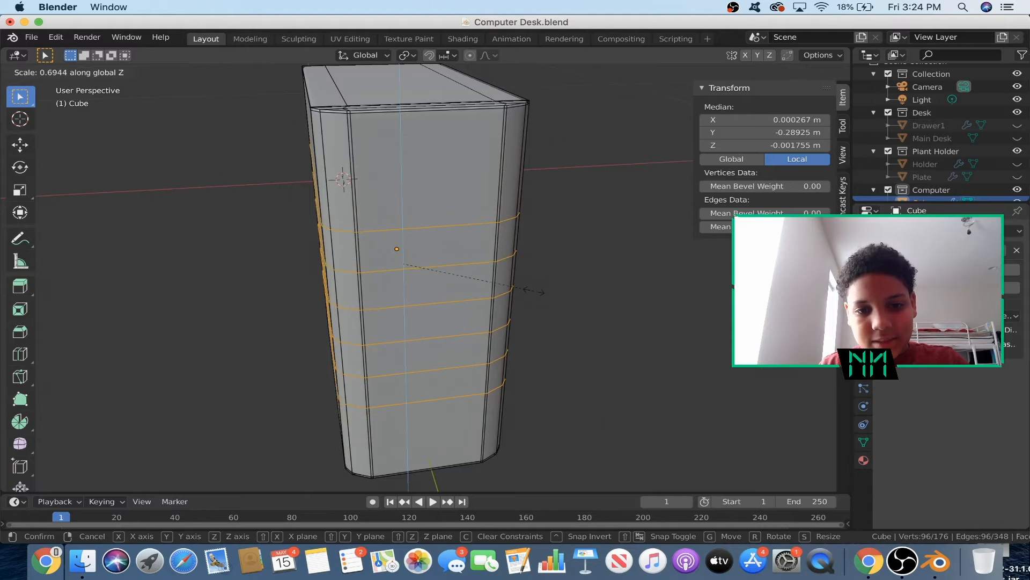
left_click(534, 292)
key("g")
key("z")
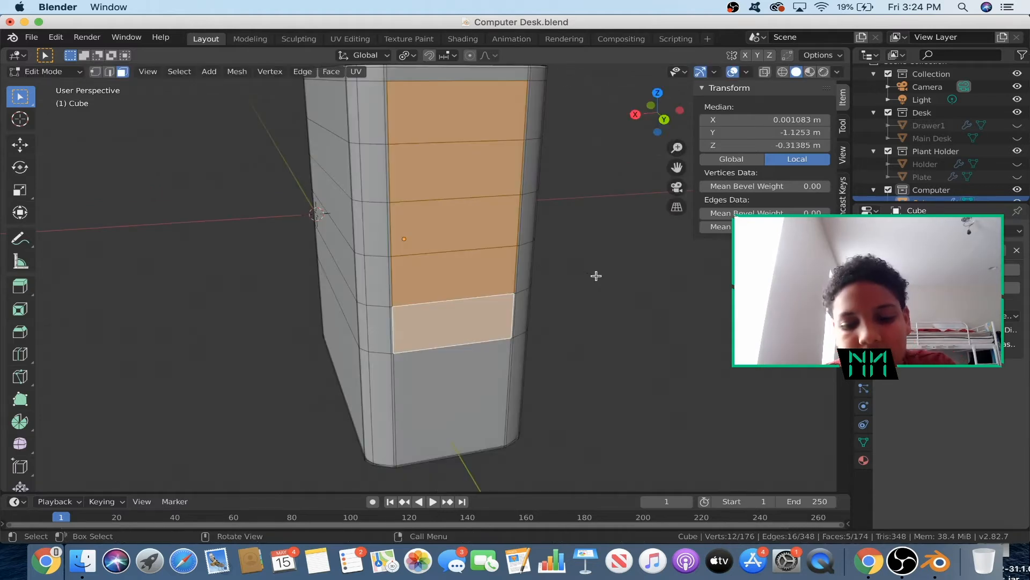
Inset the five stacked front panel faces, and adjust the horizontal loops' spacing and height along Z.
key("i")
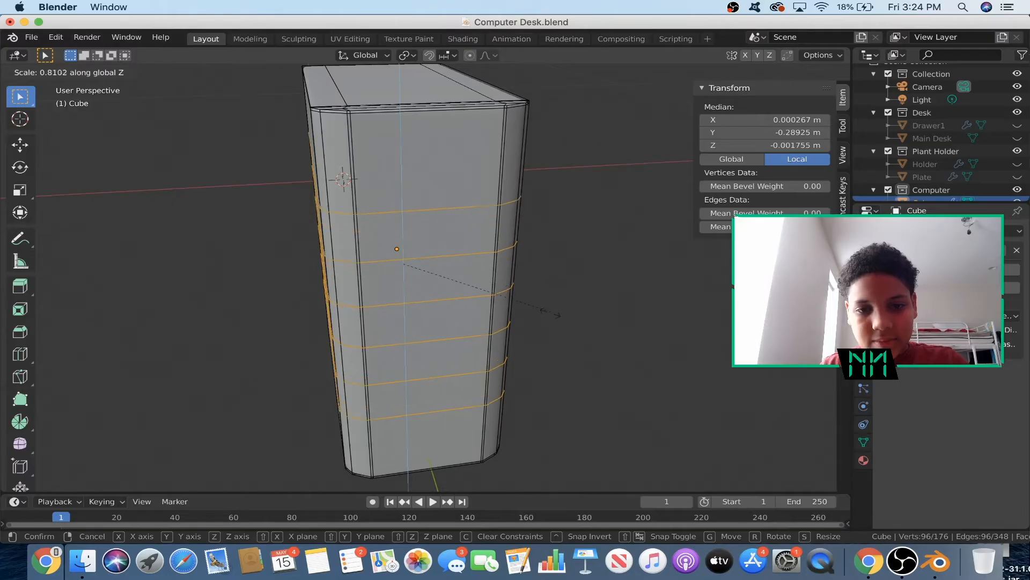
left_click(559, 320)
key("g")
key("z")
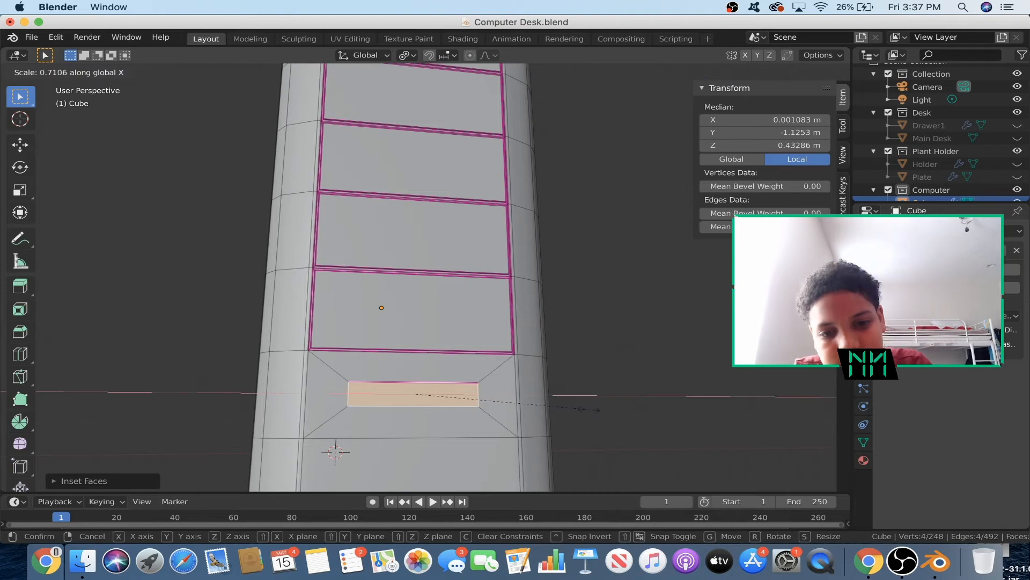
Scale the small inset face below the stacked panels along Z and X to form a wide, thin strip.
scroll(597, 402, "up", 2)
key("s")
key("z")
left_click(714, 472)
key("s")
key("x")
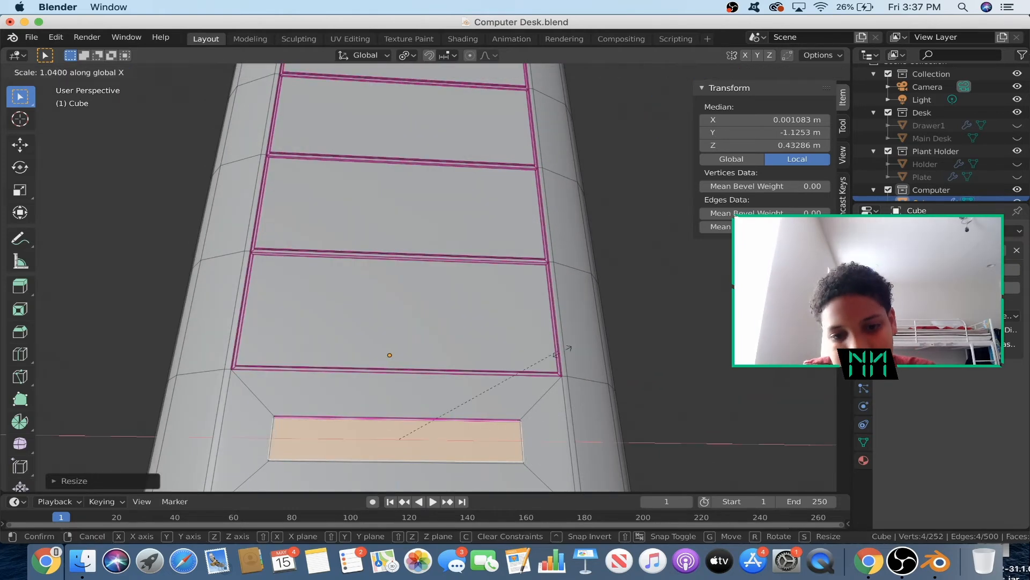
left_click(547, 340)
Box-select the thin strip below the panels in the back view and extrude its face slightly inward.
mouse_move(548, 340)
middle_mouse_down()
mouse_move(530, 302)
mouse_move(542, 343)
middle_mouse_up()
left_click(148, 71)
left_click(352, 284)
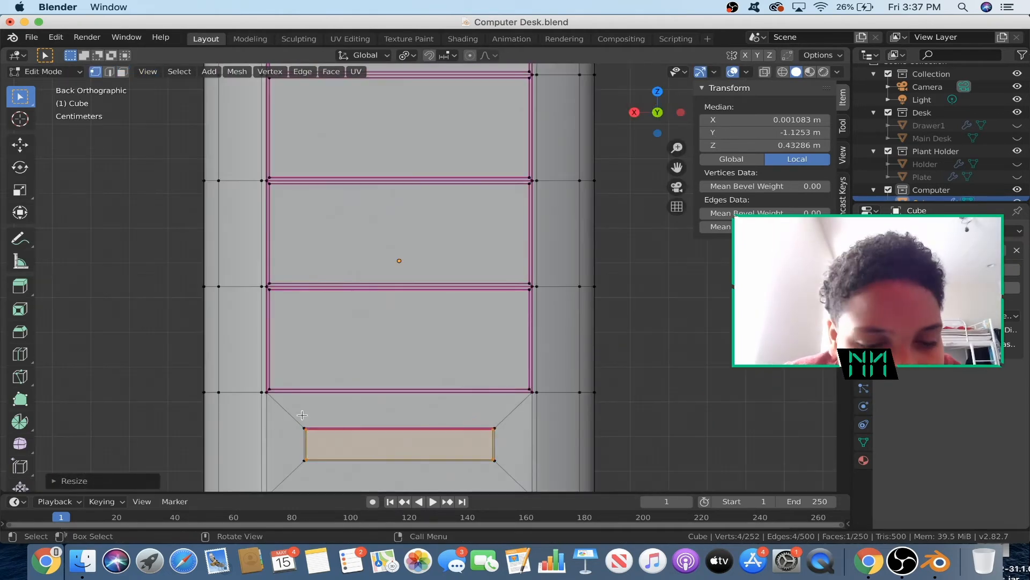
left_click(96, 72)
left_click_drag(279, 413, 518, 474)
left_click(123, 71)
middle_click_drag(617, 477, 598, 438)
key("e")
left_click(595, 430)
Box-select all vertices of the recessed strip in the back view with X-ray display turned on.
left_click(148, 71)
left_click(353, 284)
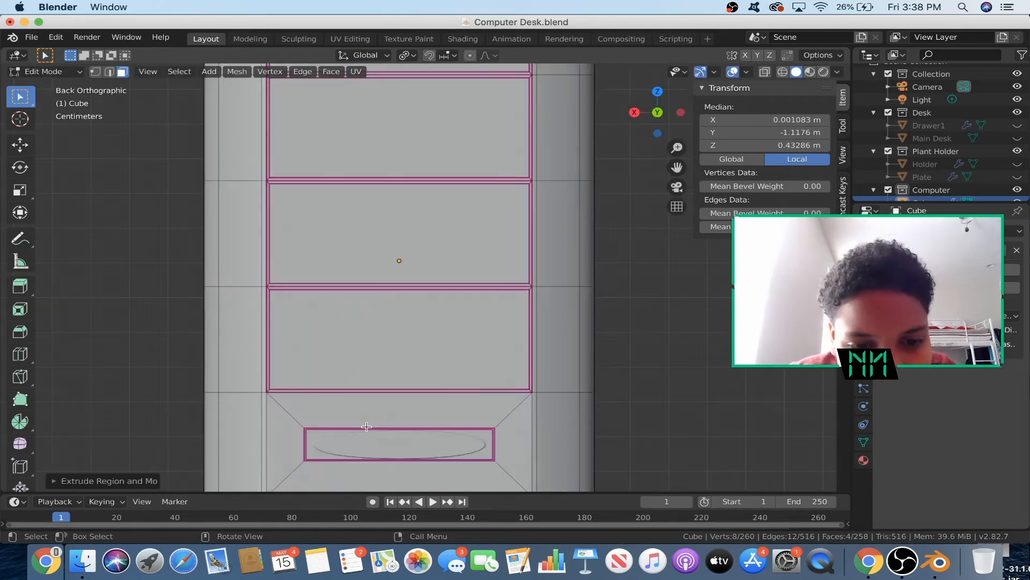
left_click(765, 71)
left_click(96, 71)
left_click_drag(280, 418, 518, 475)
middle_click_drag(659, 190, 593, 375)
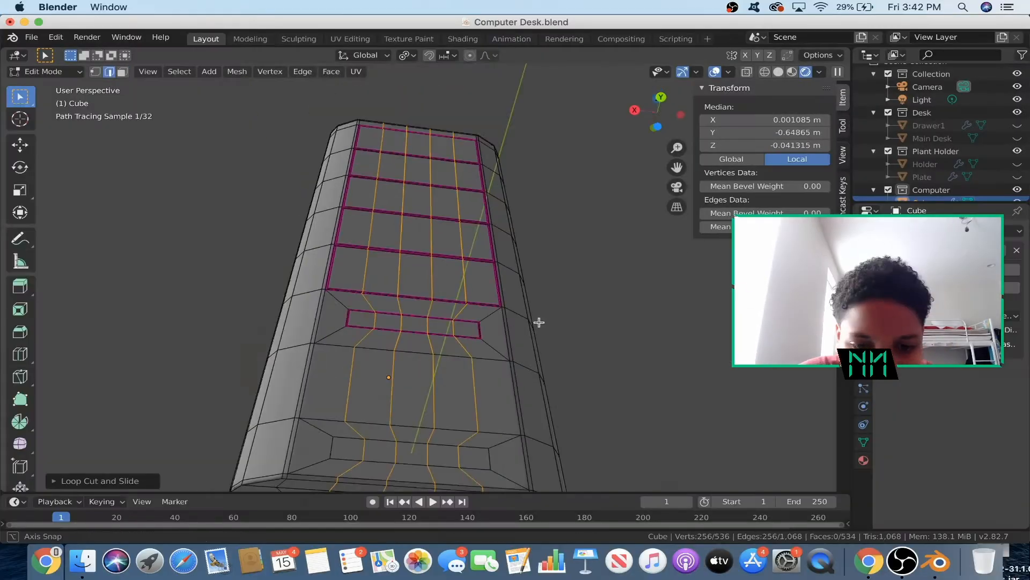
Inset the five small faces near the tower's base individually and scale them along X.
key("i")
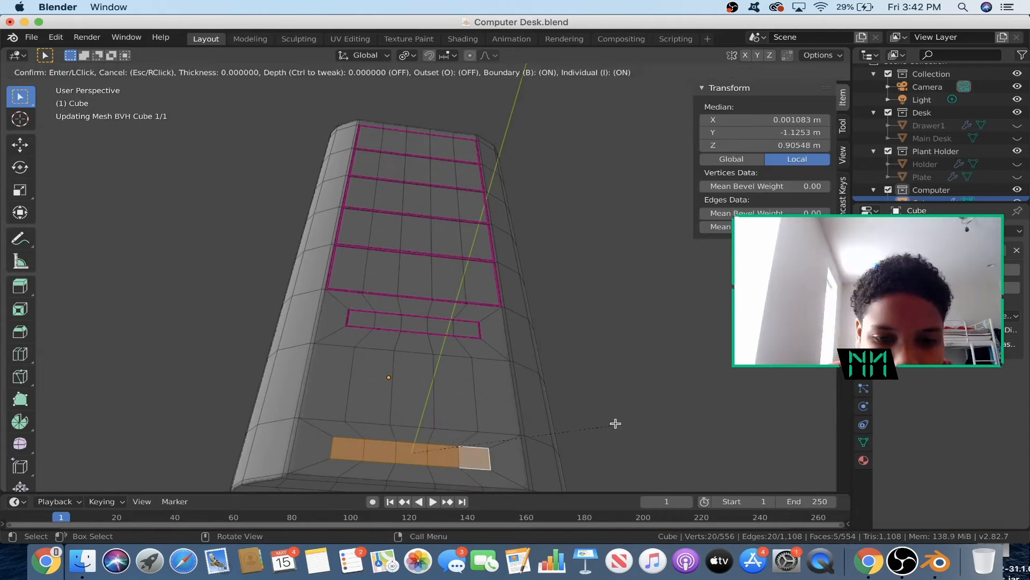
key("Escape")
key("s")
key("x")
left_click(555, 232)
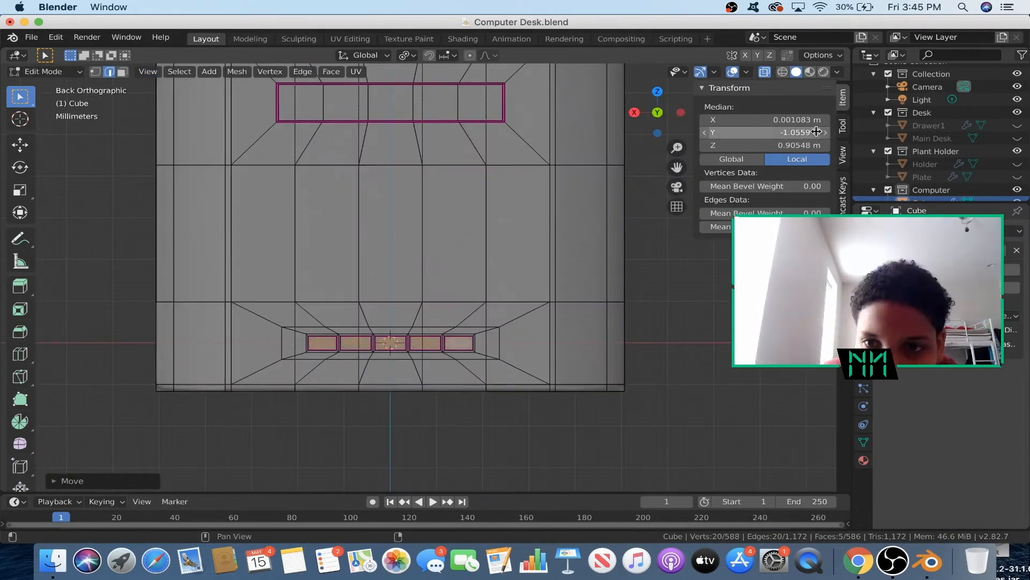
Select edges along the narrow gaps between the front panels and inset faces on the tower's front.
middle_click_drag(306, 338, 236, 423)
left_click(237, 423)
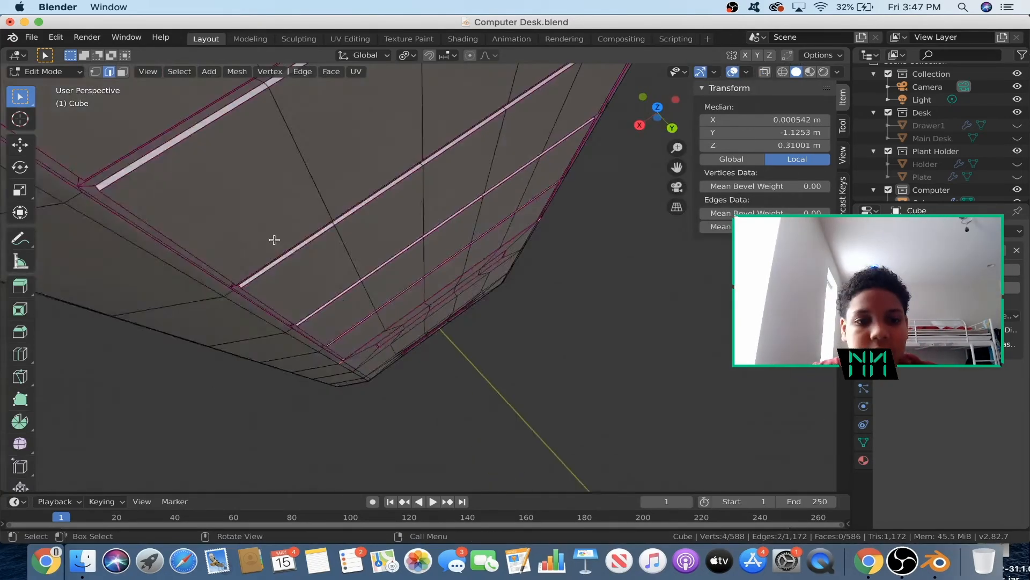
middle_click_drag(273, 239, 260, 363)
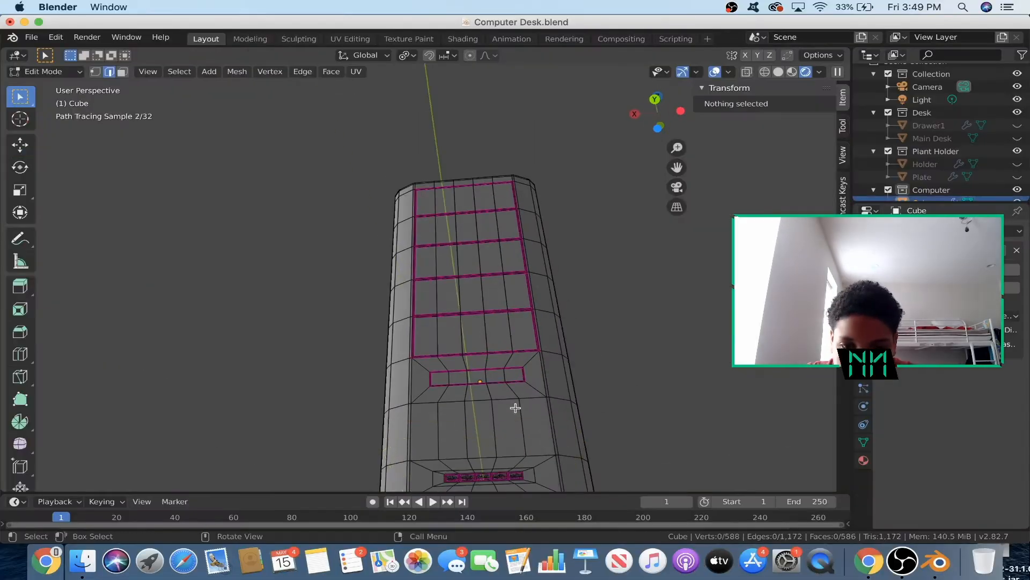
key("i")
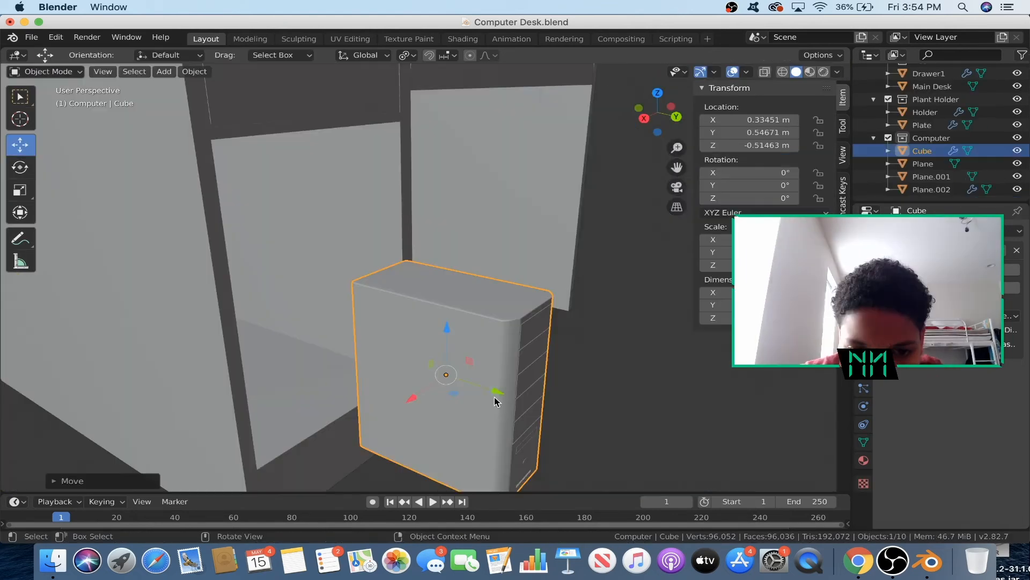
Move the computer tower into the desk's lower storage compartment.
key("g")
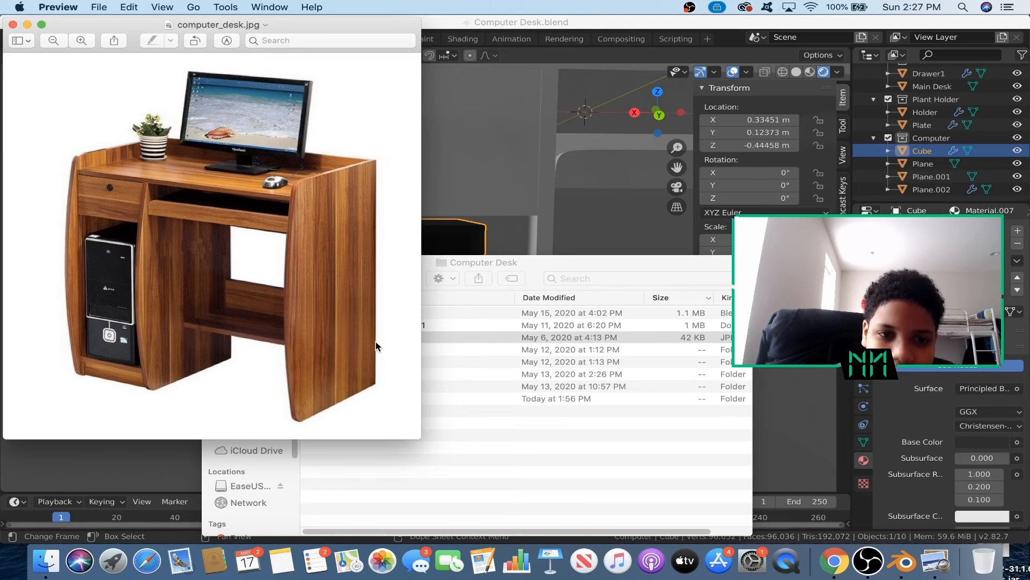
Select the main desk in Blender, and switch back to the desk reference photo in Preview.
left_click(437, 154)
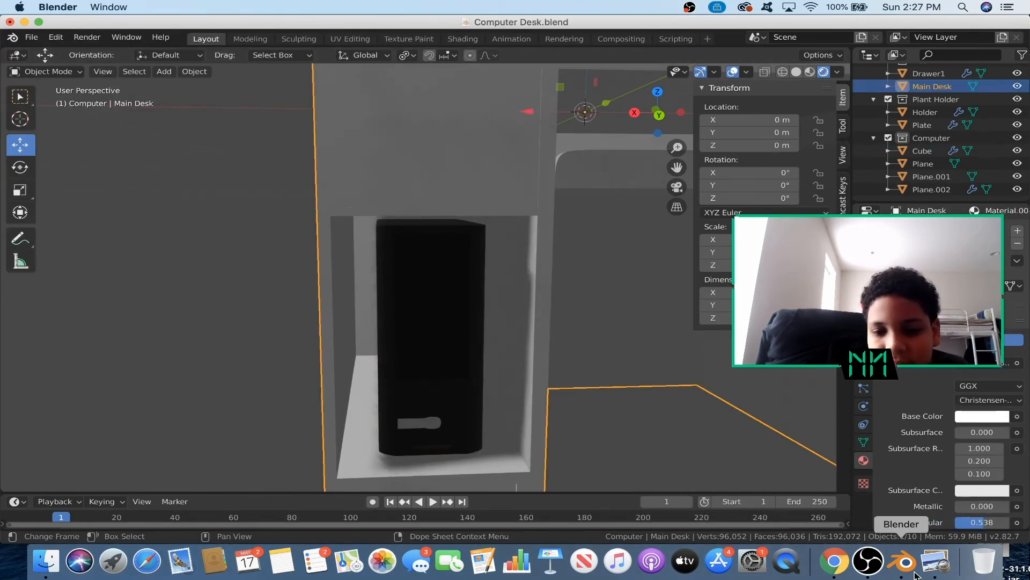
left_click(935, 560)
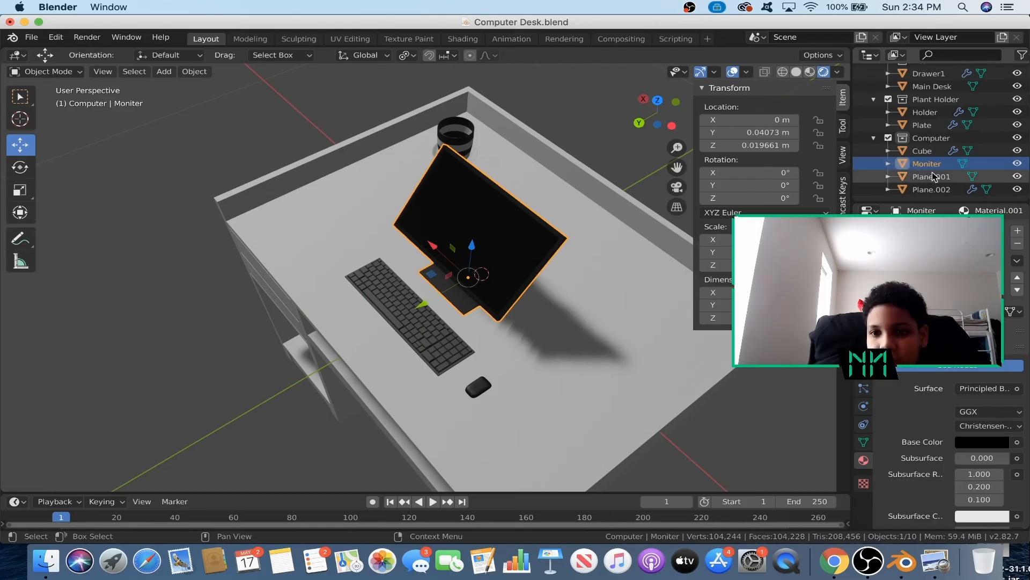
Name the monitor item Moniter in the scene hierarchy and open the name of Collection 6 for editing.
left_click(936, 125)
left_click(922, 109)
left_click(922, 164)
type("Moniter")
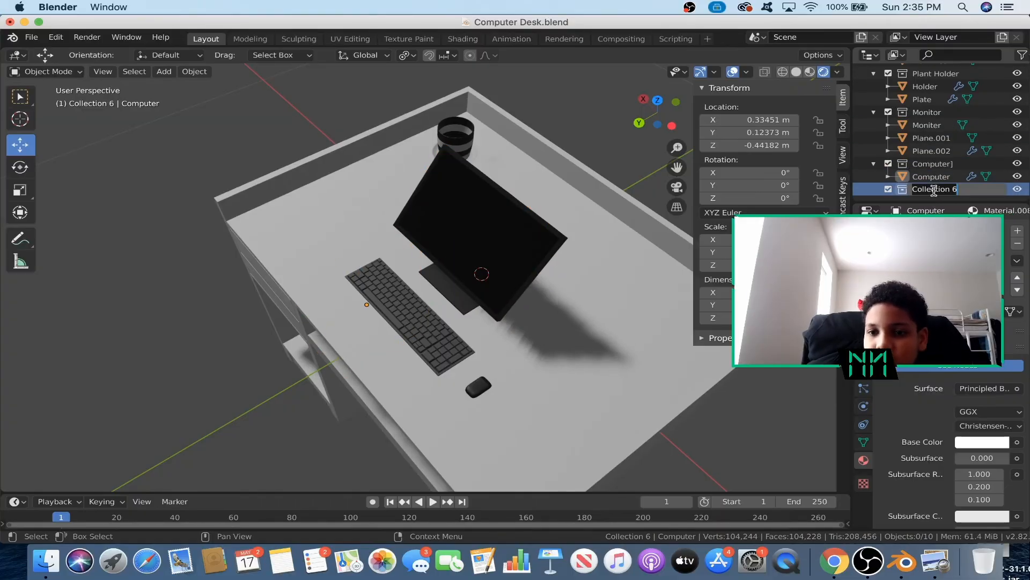
left_click(940, 190)
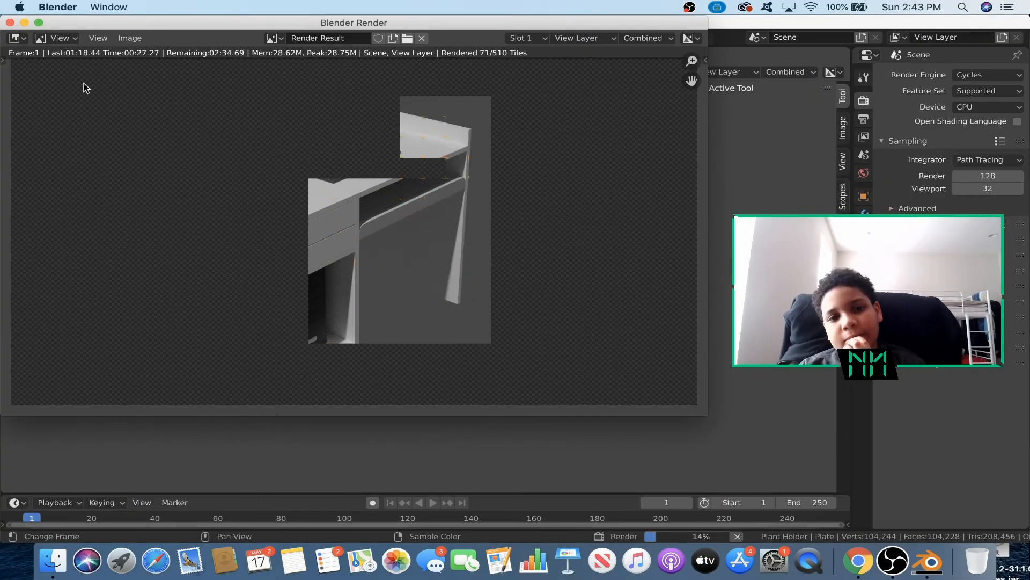